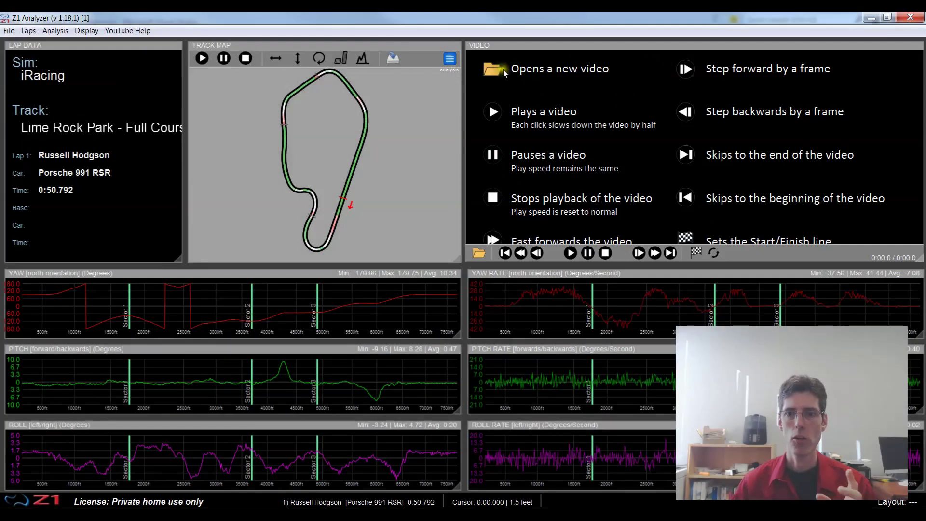
pyautogui.click(575, 80)
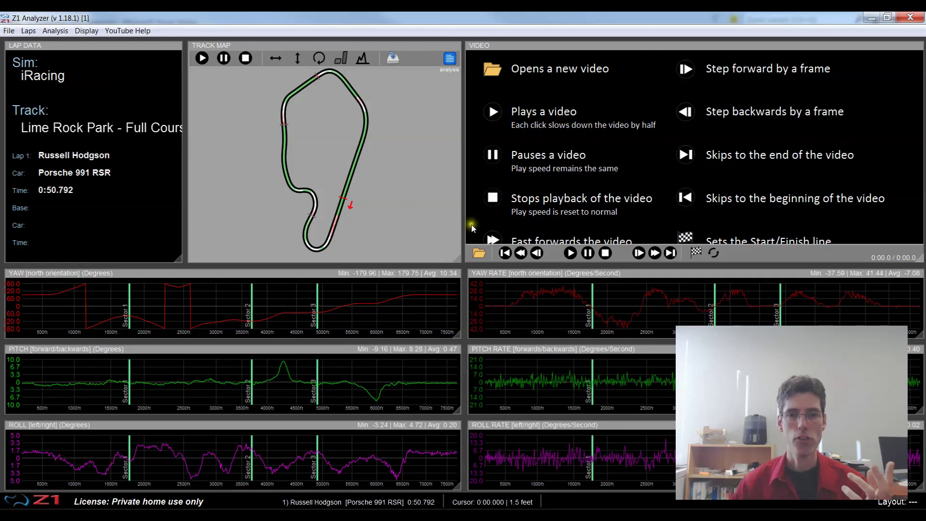
pyautogui.click(479, 253)
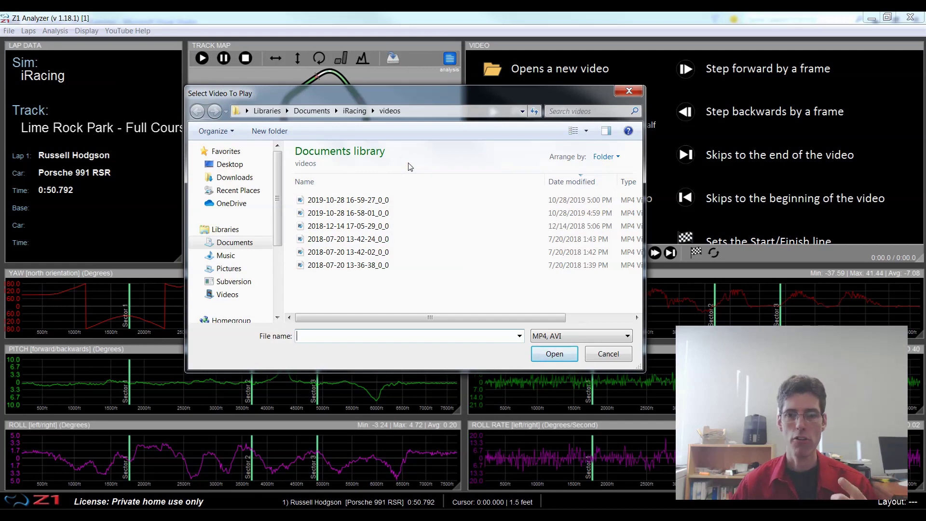
pyautogui.click(329, 199)
pyautogui.click(553, 353)
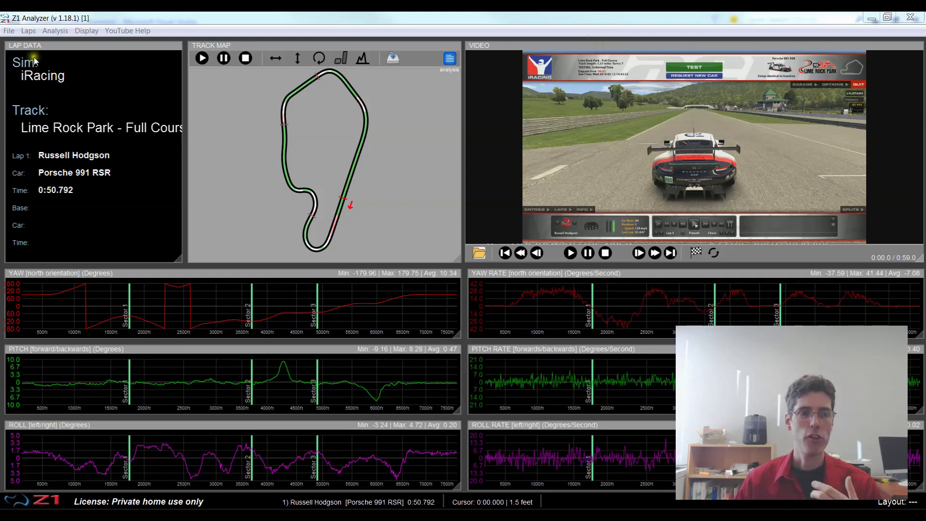
# Step: Hide and then reshow the video panel using Display > Show Video
pyautogui.click(86, 31)
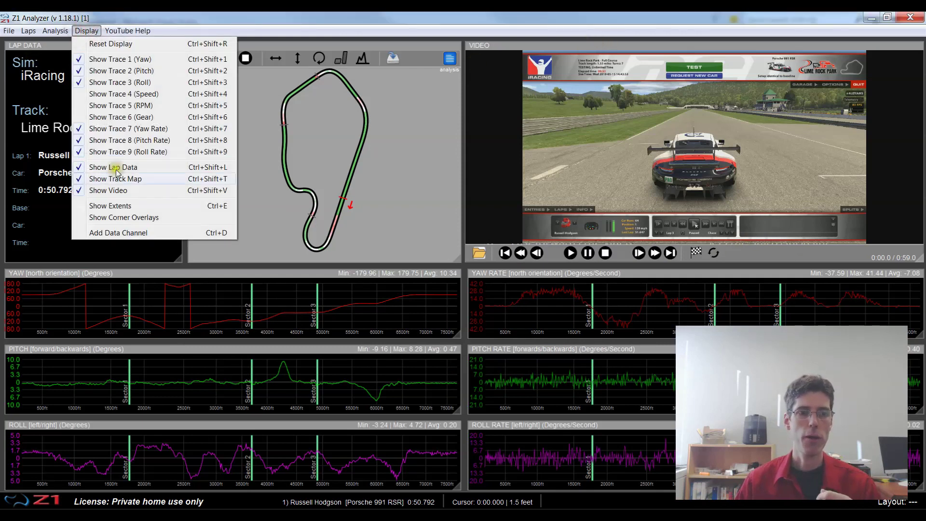
pyautogui.click(120, 191)
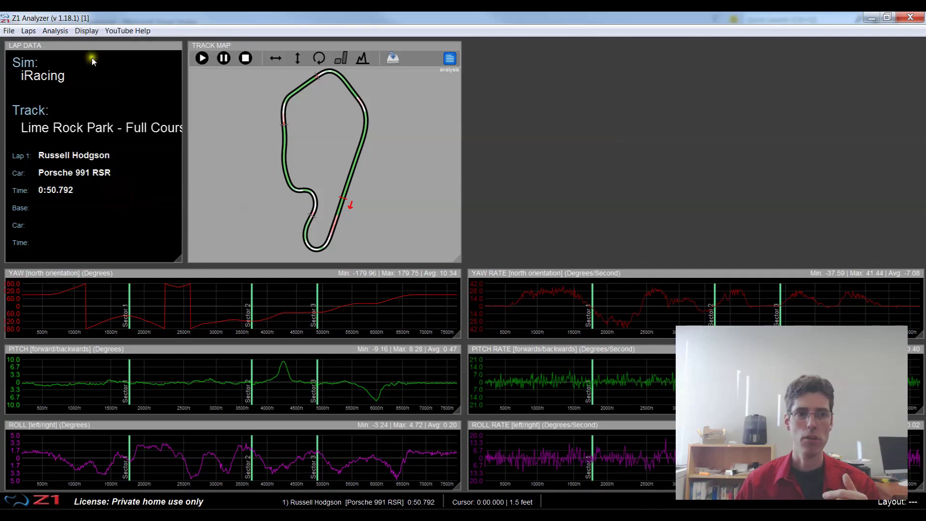
pyautogui.click(85, 30)
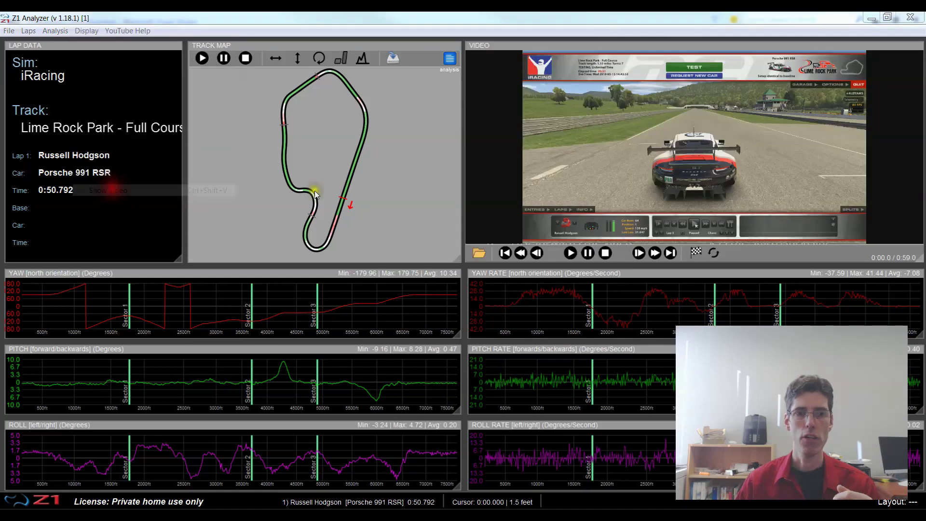
pyautogui.click(115, 191)
pyautogui.click(86, 30)
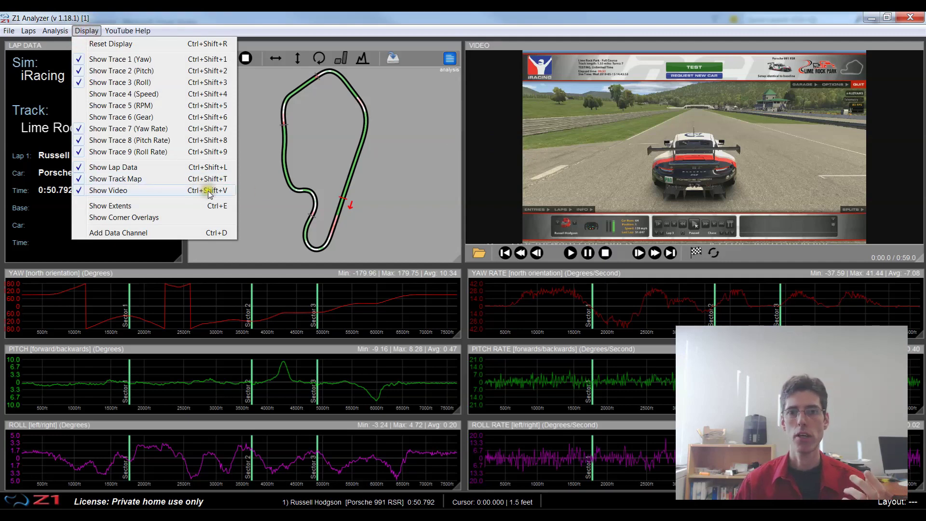
pyautogui.click(531, 21)
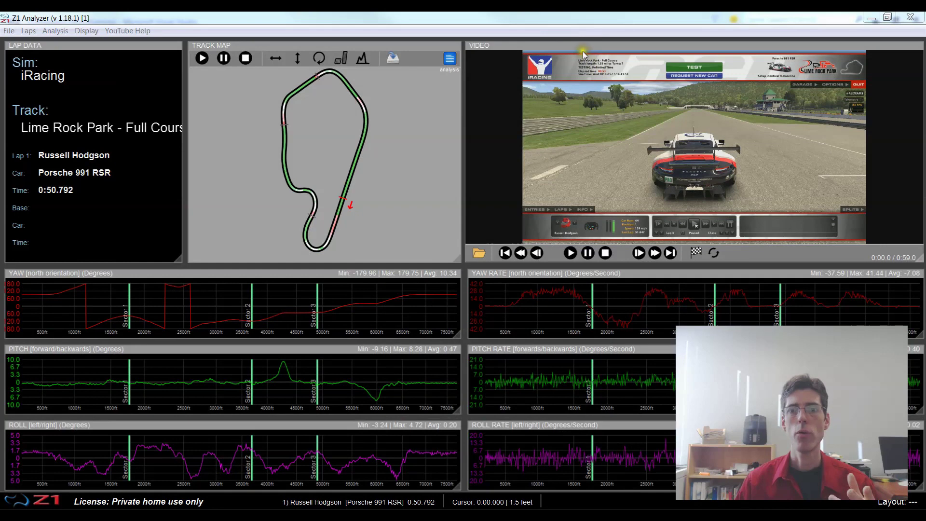
# Step: Float and enlarge the video panel, then dock it back on the right side
pyautogui.moveTo(582, 48); pyautogui.dragTo(382, 83)
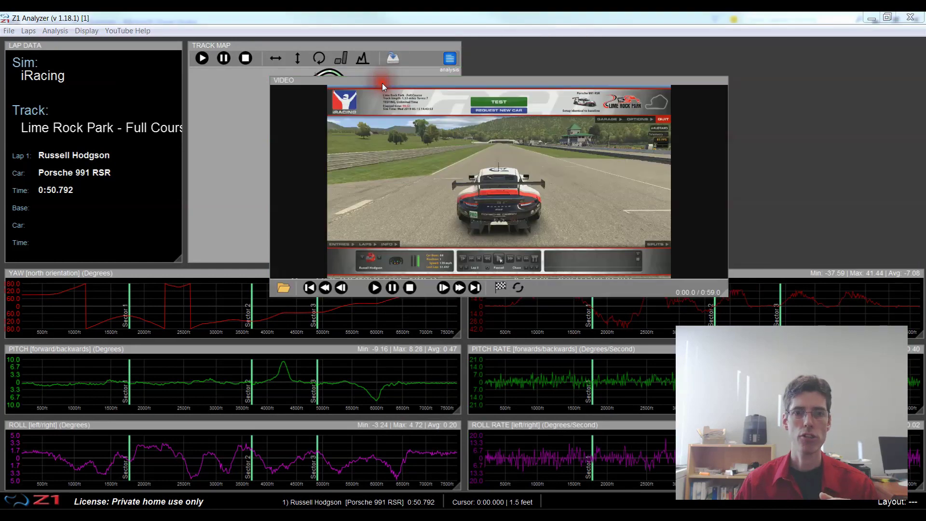
pyautogui.click(678, 90)
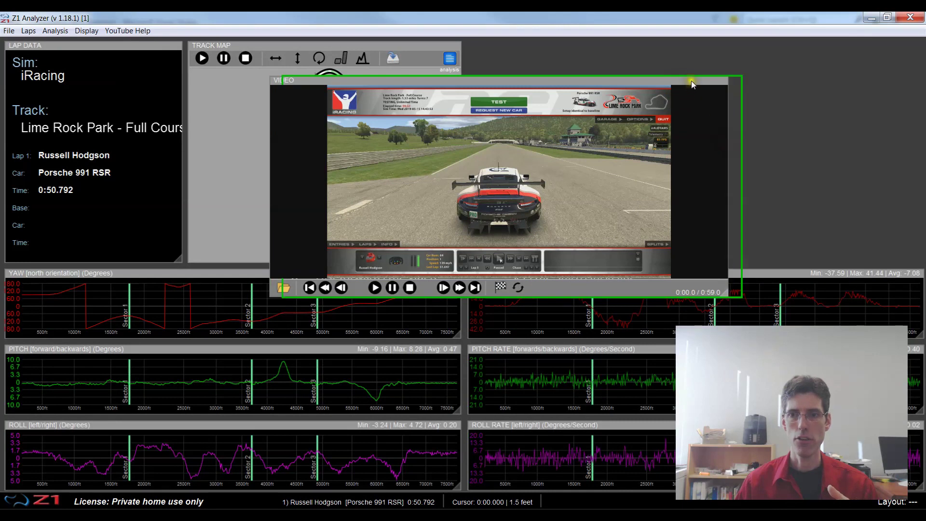
pyautogui.moveTo(694, 80); pyautogui.dragTo(729, 72)
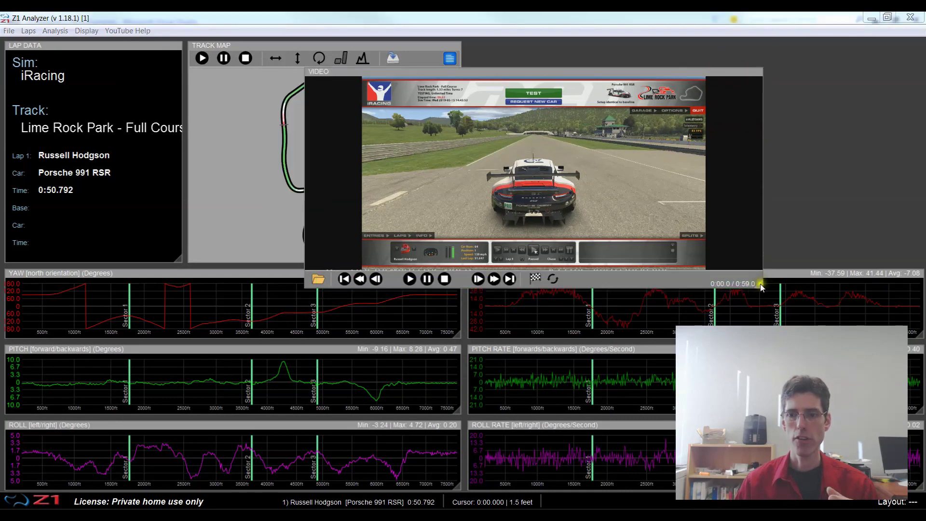
pyautogui.moveTo(761, 288); pyautogui.dragTo(733, 381)
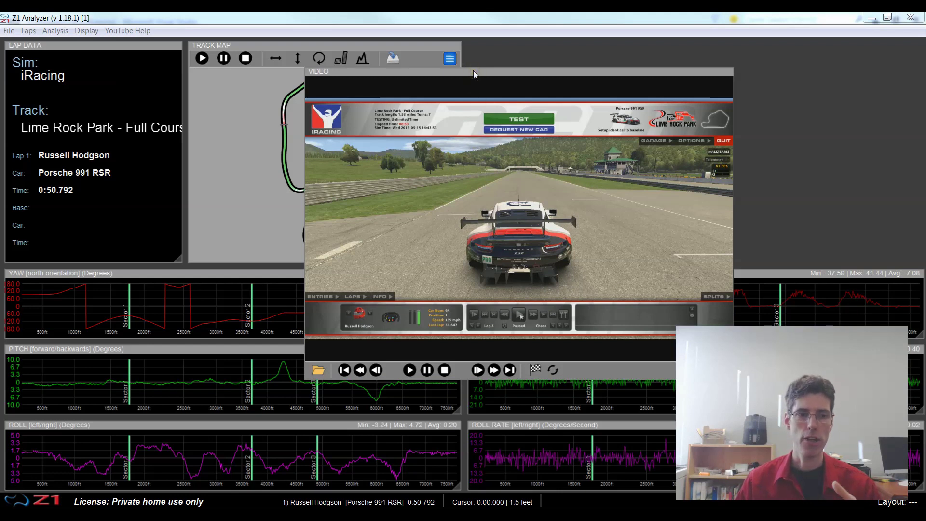
pyautogui.moveTo(473, 71); pyautogui.dragTo(633, 41)
pyautogui.click(918, 265)
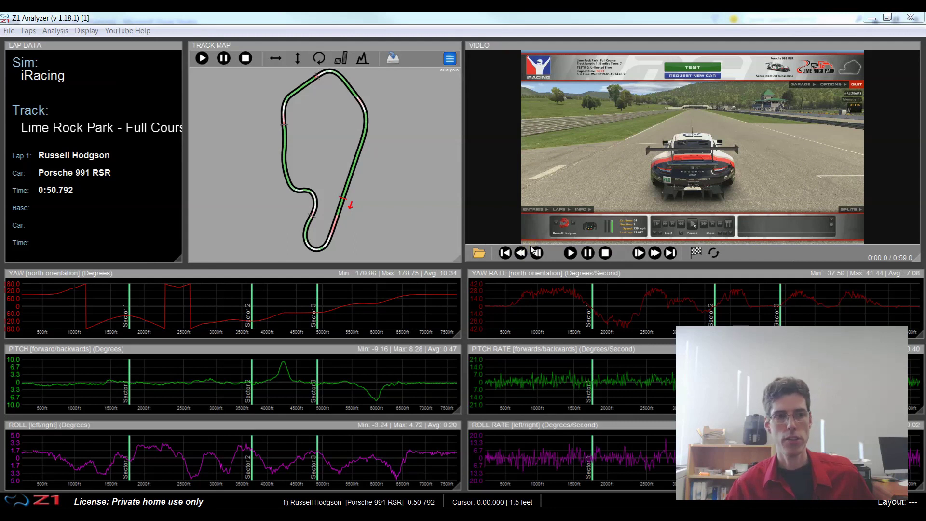
# Step: Play the lap video, slowing it through 1/2, 1/4, 1/8 and 1/16 before returning to 1/1
pyautogui.click(571, 252)
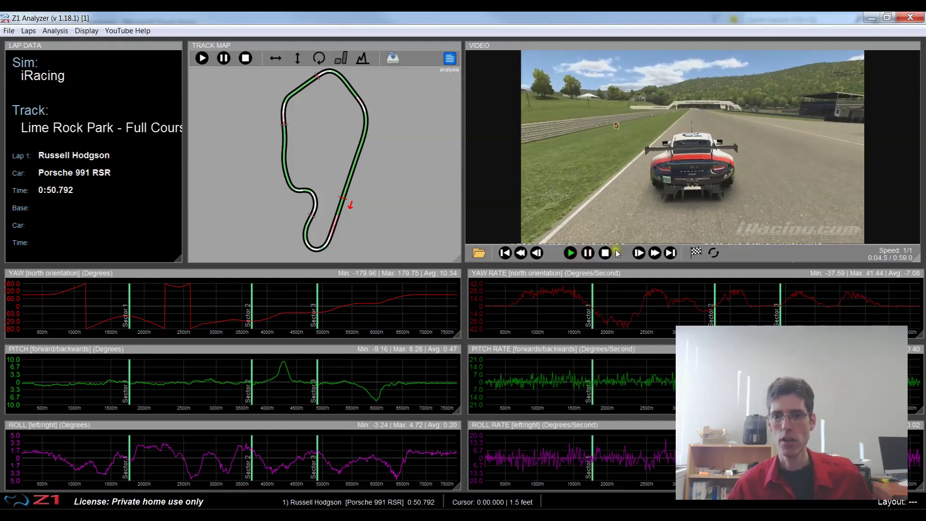
pyautogui.click(570, 254)
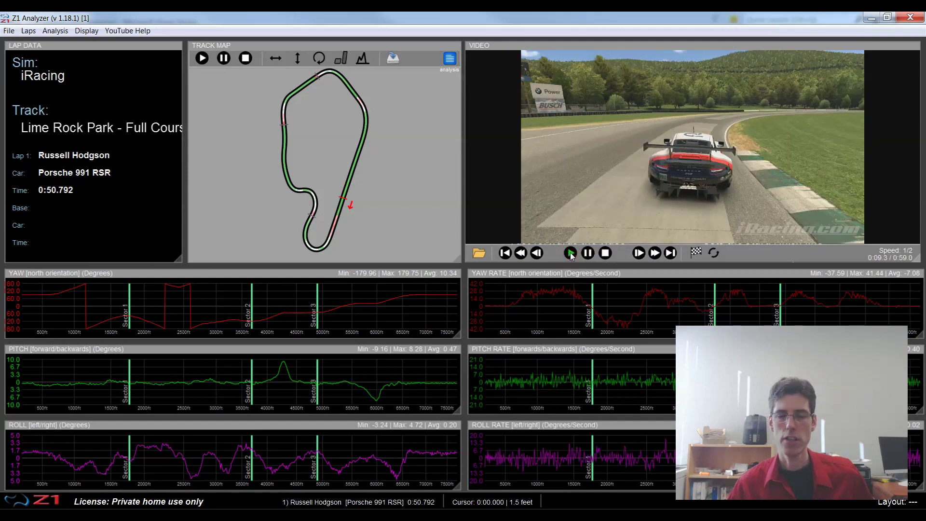
pyautogui.click(571, 253)
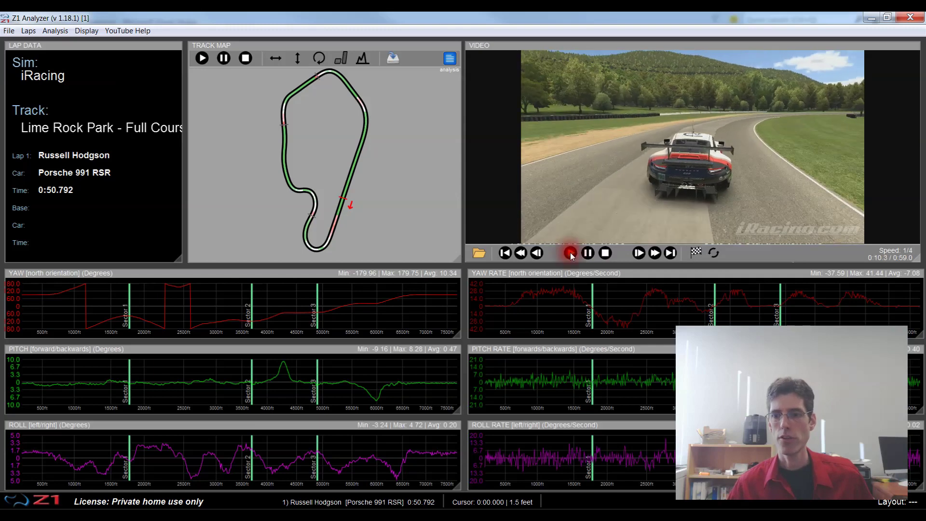
pyautogui.click(571, 254)
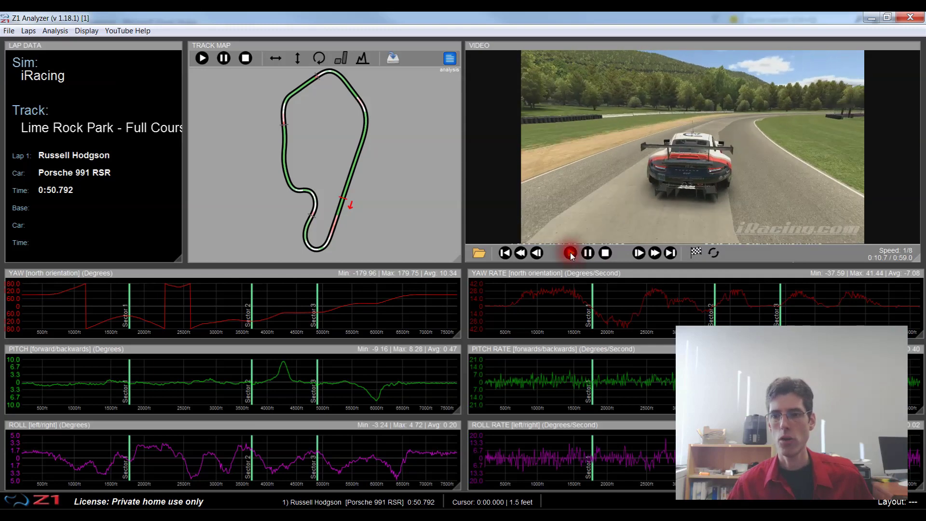
pyautogui.click(571, 254)
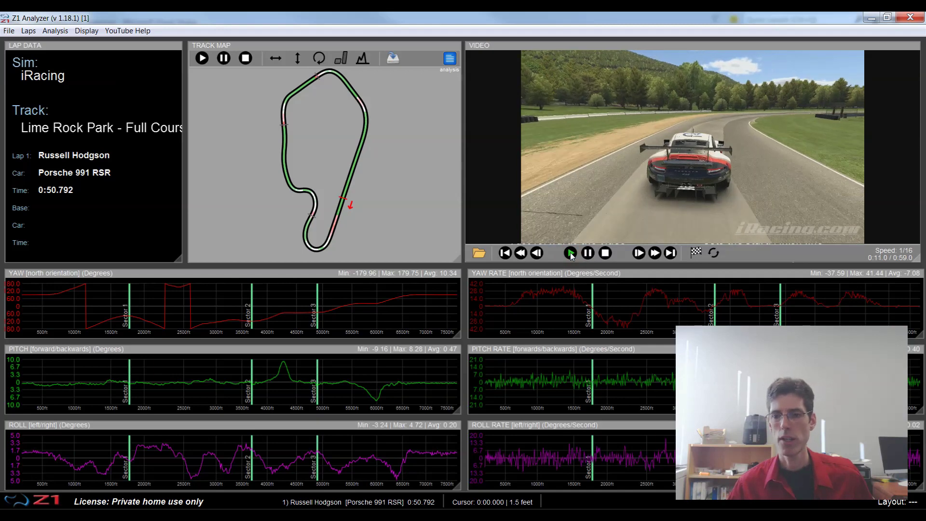
pyautogui.click(570, 254)
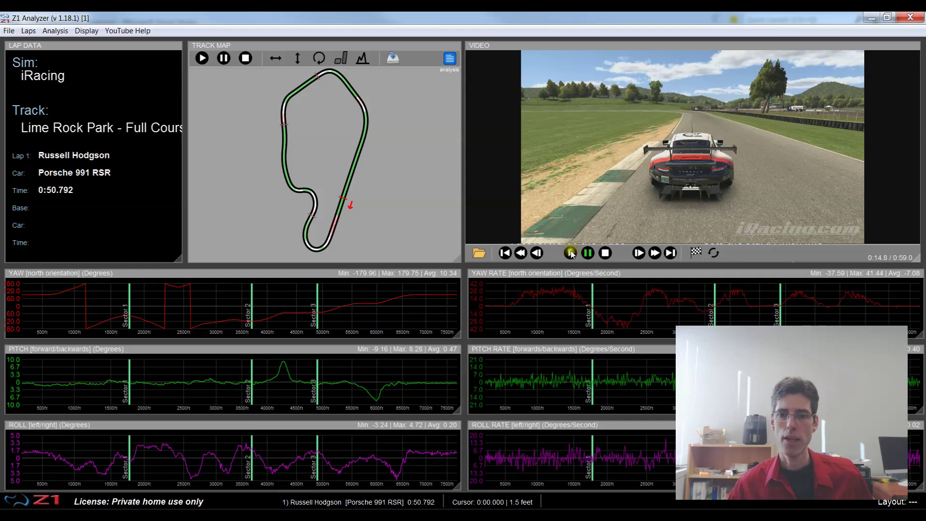
# Step: Play at half speed, stop, replay at normal speed, and pause the video at 0:19.5
pyautogui.click(570, 253)
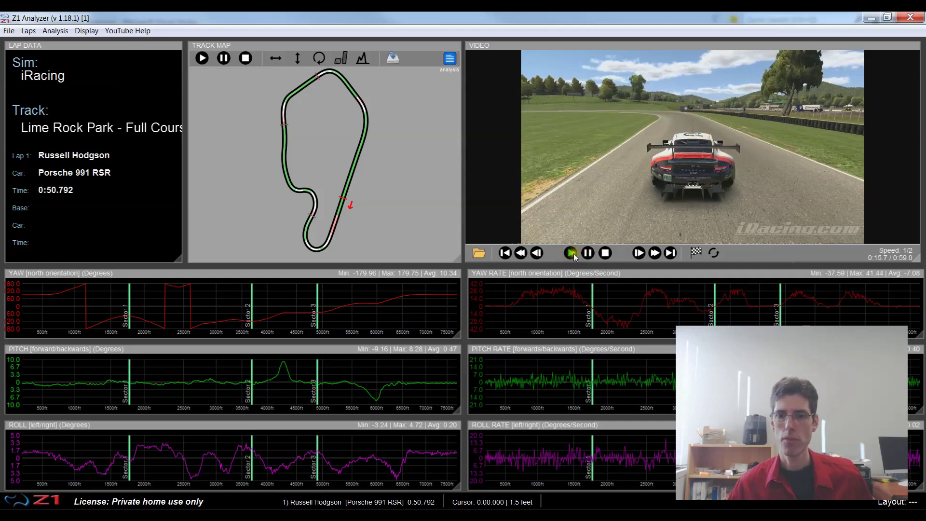
pyautogui.click(605, 253)
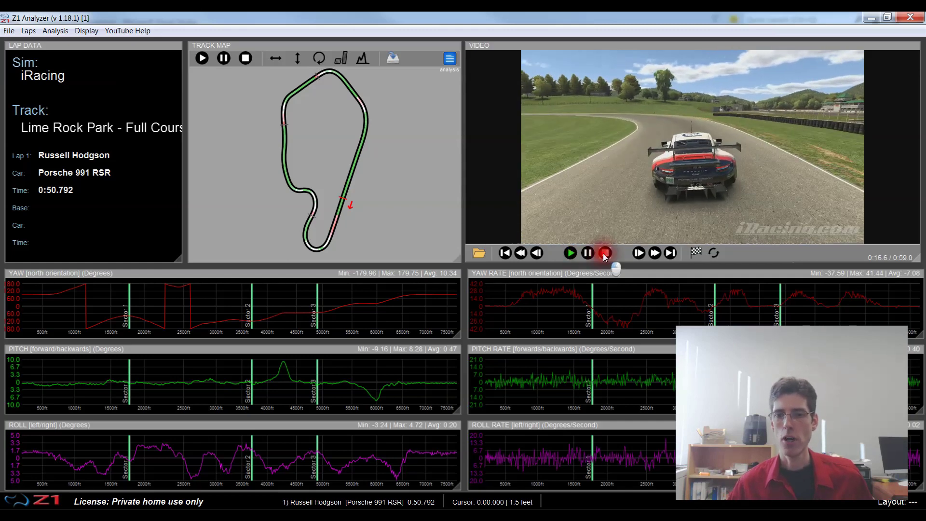
pyautogui.click(570, 254)
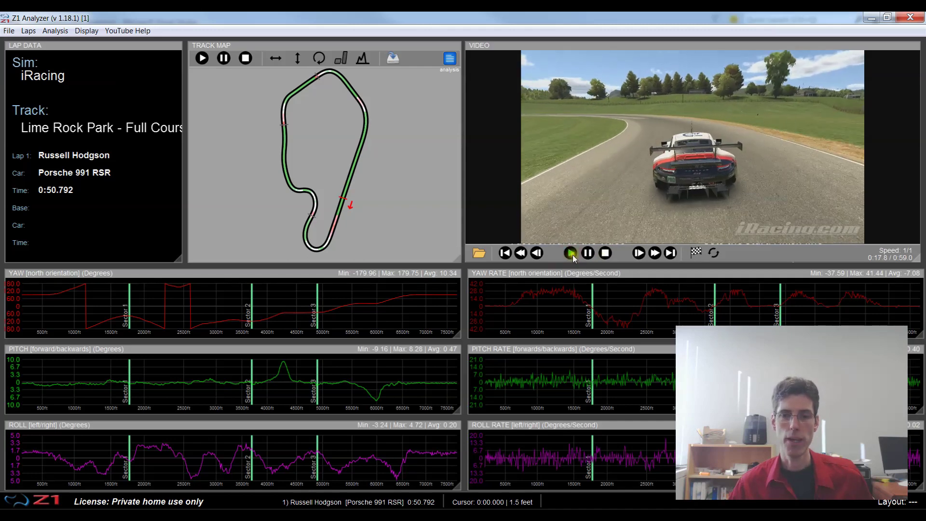
pyautogui.click(587, 254)
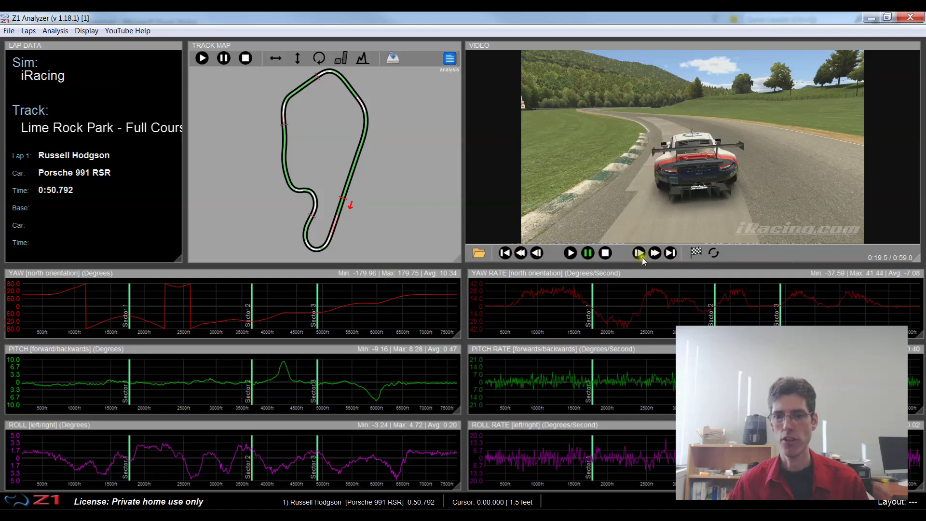
# Step: Step the video back three frames and forward two, returning to 0:19.5
pyautogui.click(536, 254)
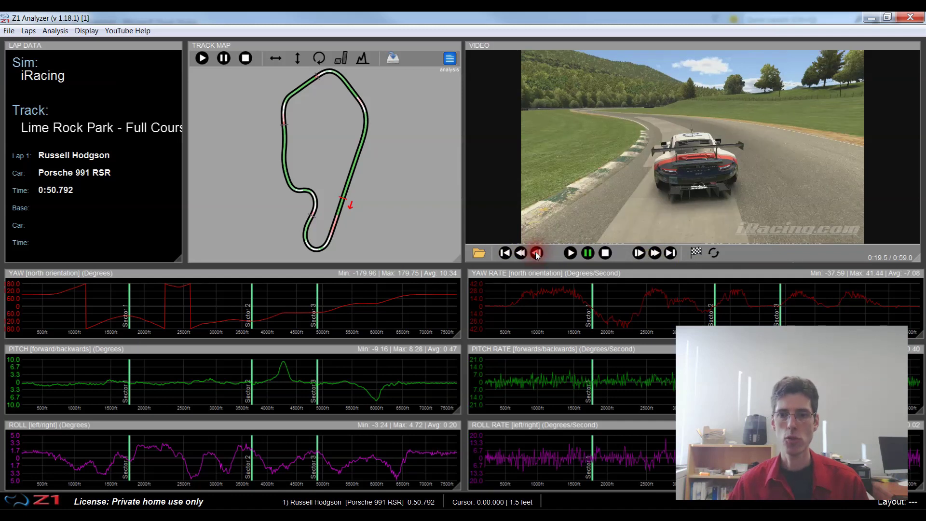
pyautogui.click(536, 253)
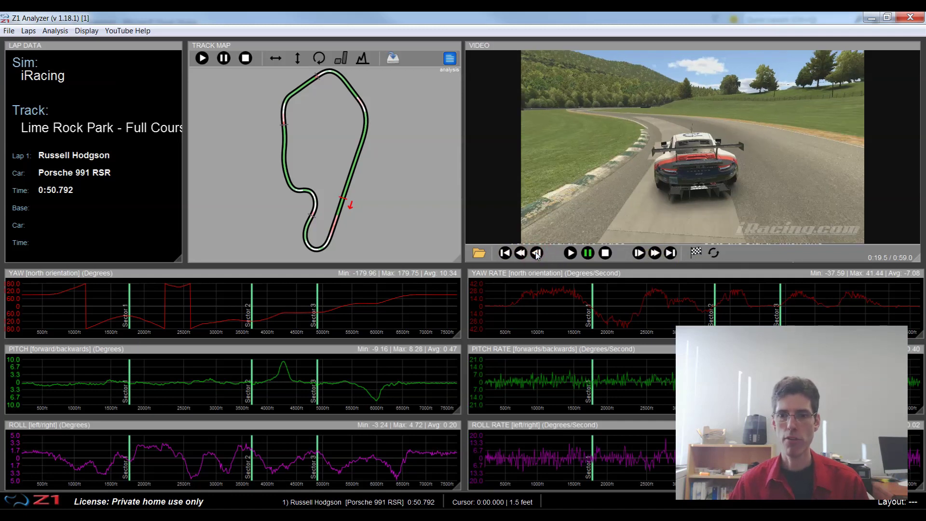
pyautogui.click(536, 254)
pyautogui.click(639, 254)
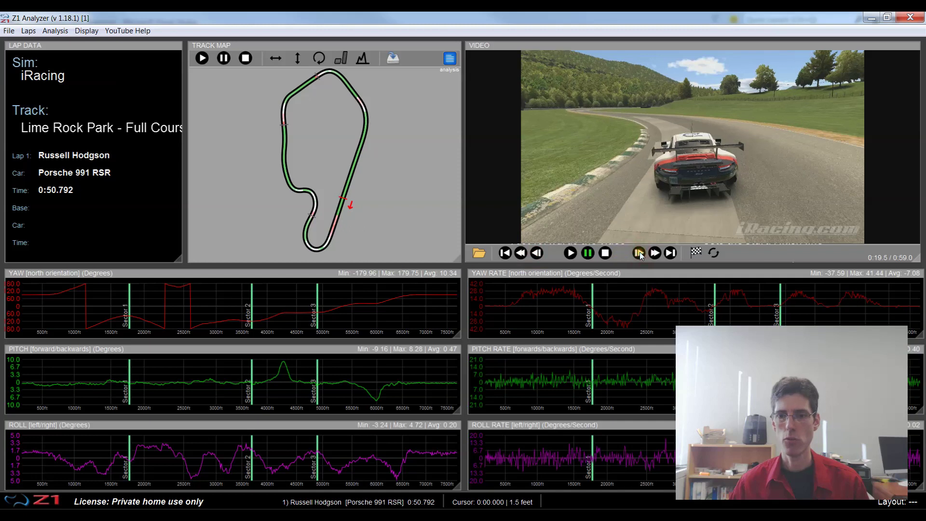
pyautogui.click(638, 254)
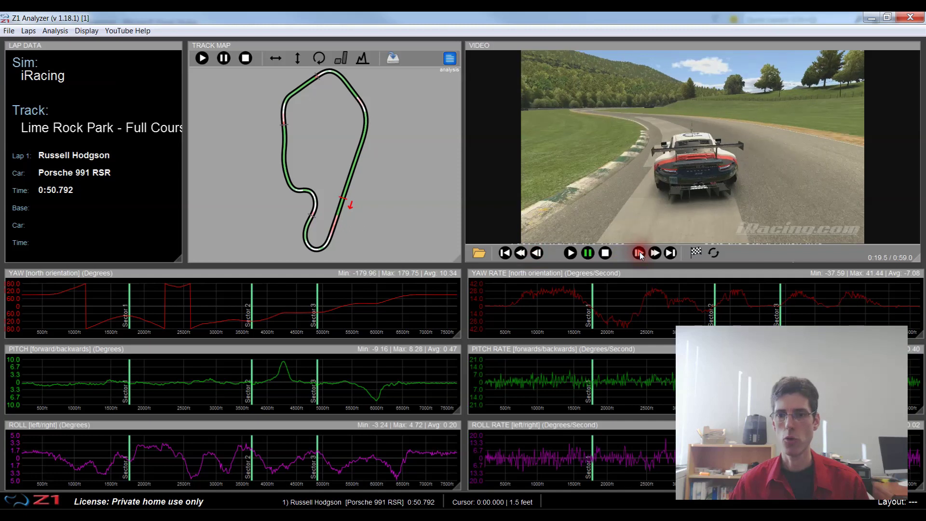
# Step: Play the video in reverse and then forward, then jump to its start and final frame
pyautogui.click(521, 254)
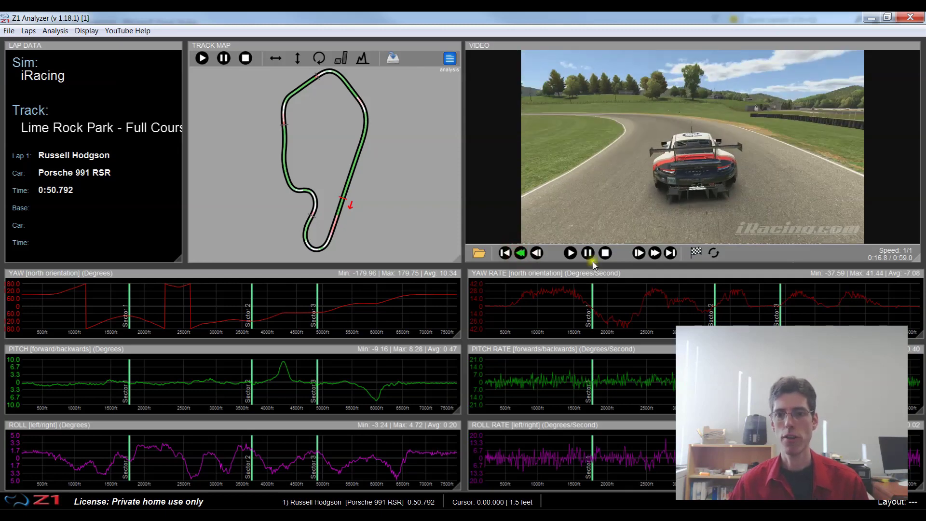
pyautogui.click(605, 253)
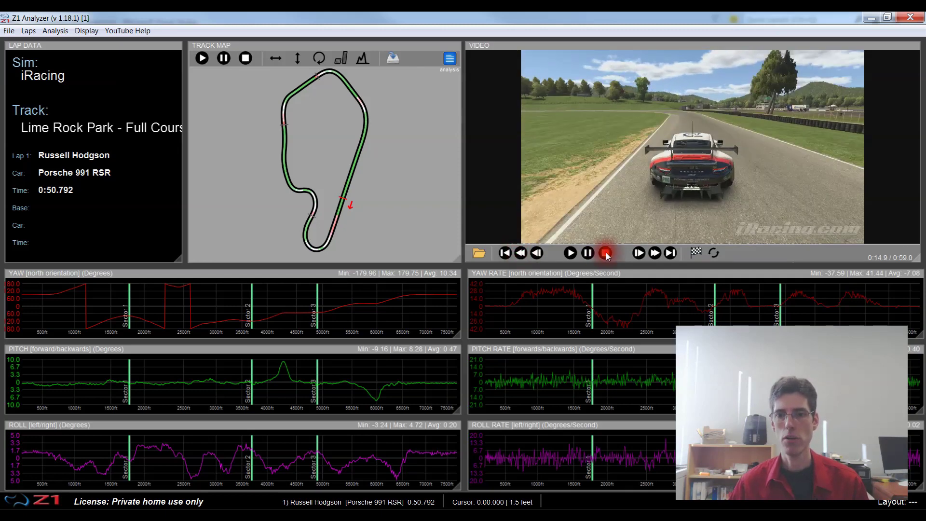
pyautogui.click(655, 254)
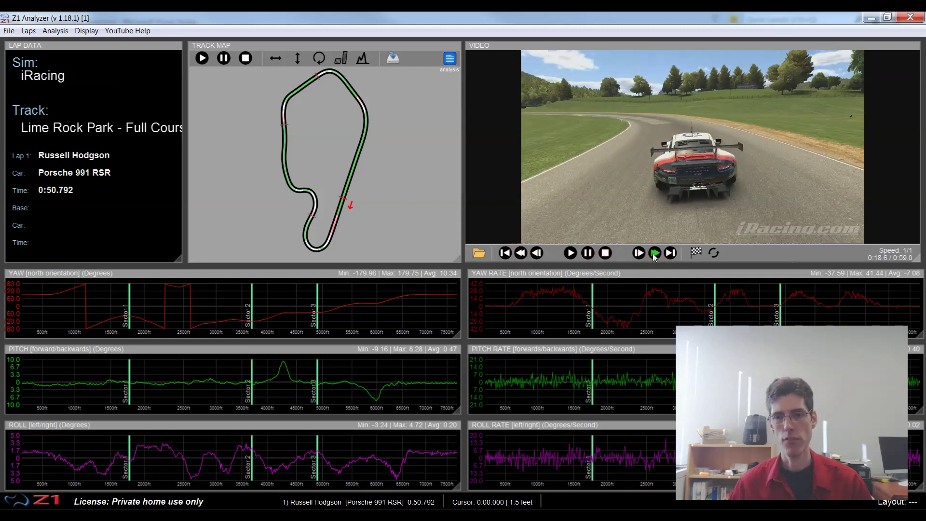
pyautogui.click(570, 254)
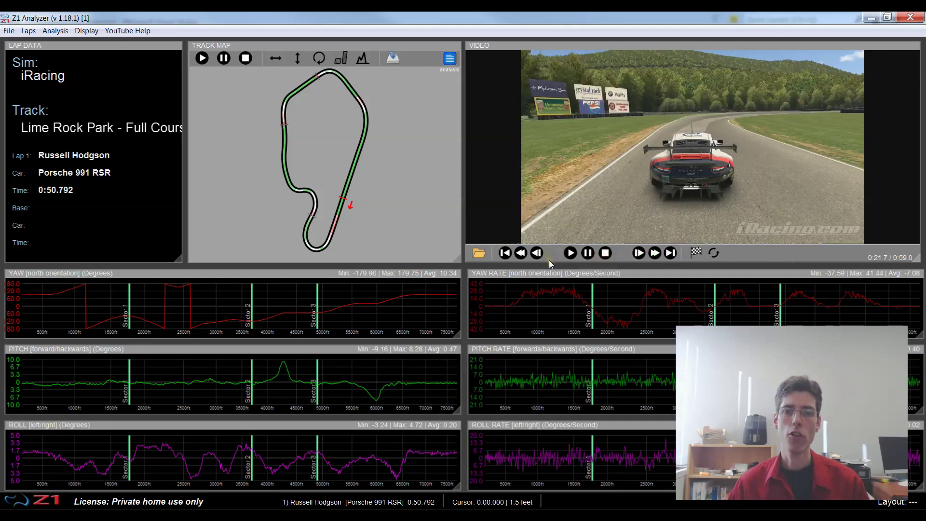
pyautogui.click(505, 253)
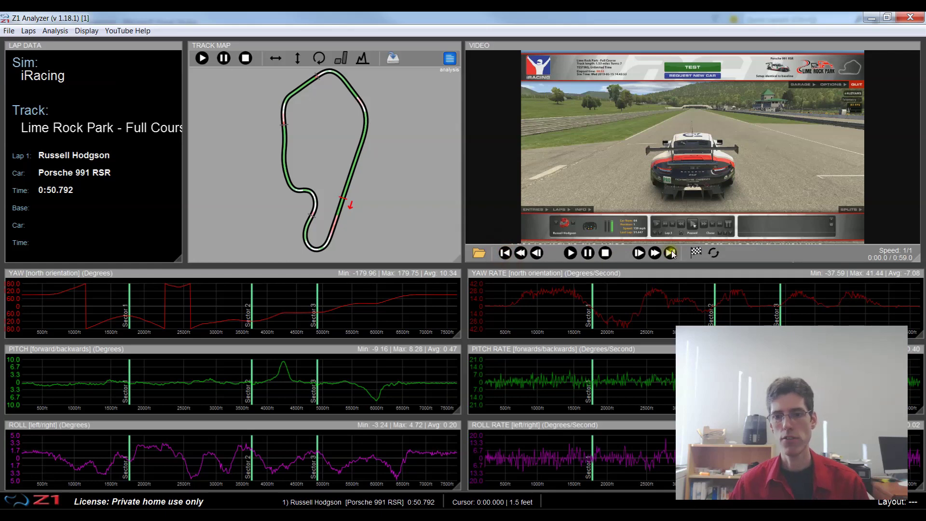
pyautogui.click(672, 253)
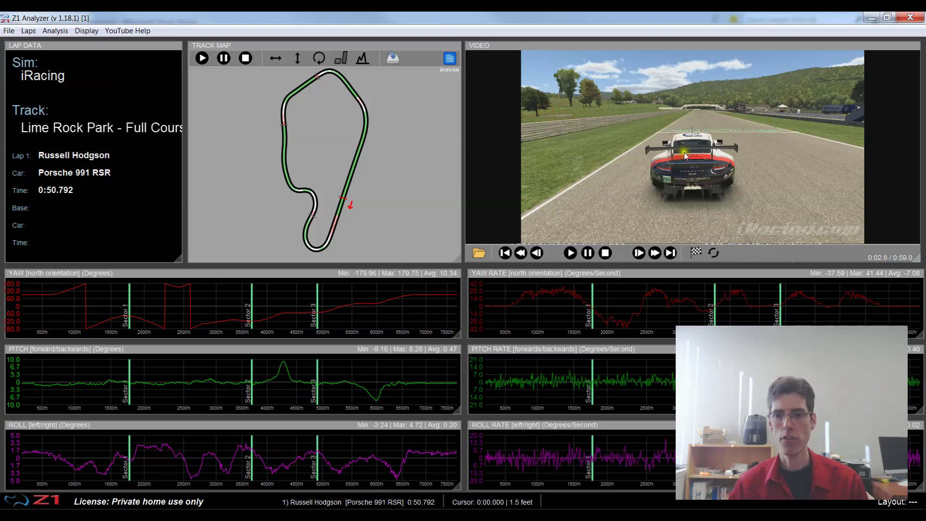
# Step: Step the video forward frame by frame to 0:03.2, where the car crosses the start line
pyautogui.click(639, 252)
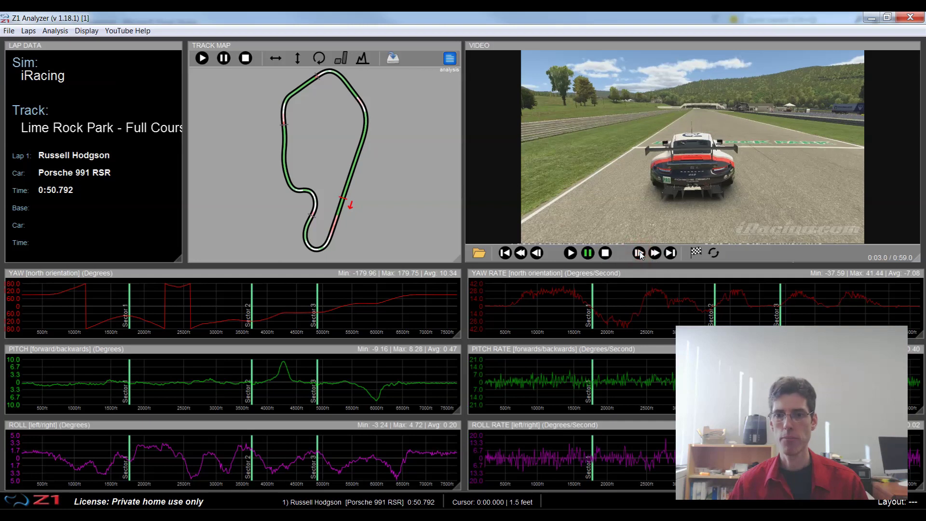
pyautogui.click(639, 253)
pyautogui.click(639, 252)
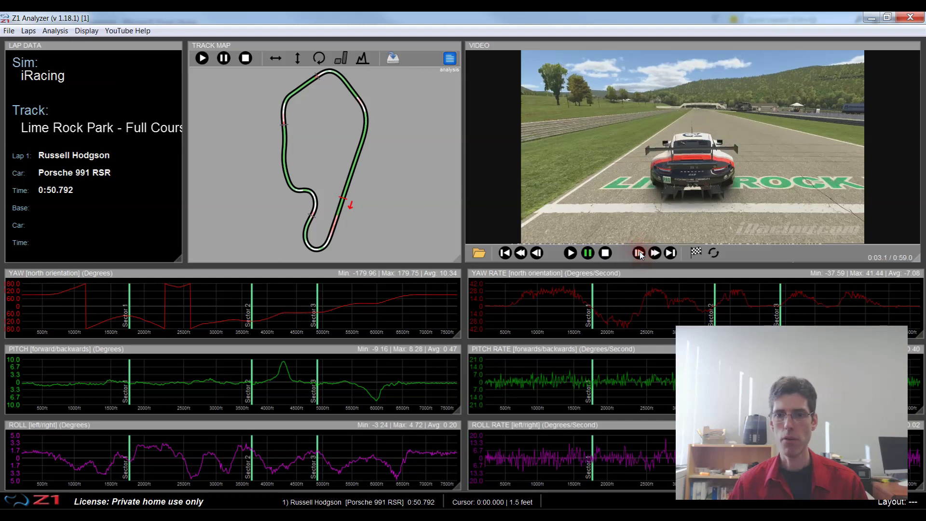
pyautogui.click(638, 252)
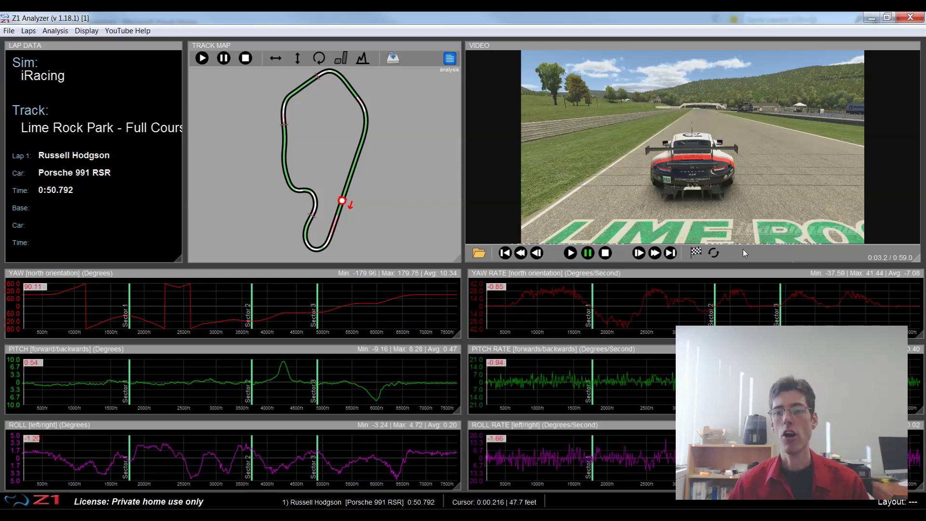
# Step: Mark 0:03.20 as the video's start/finish line and acknowledge the confirmation
pyautogui.click(695, 253)
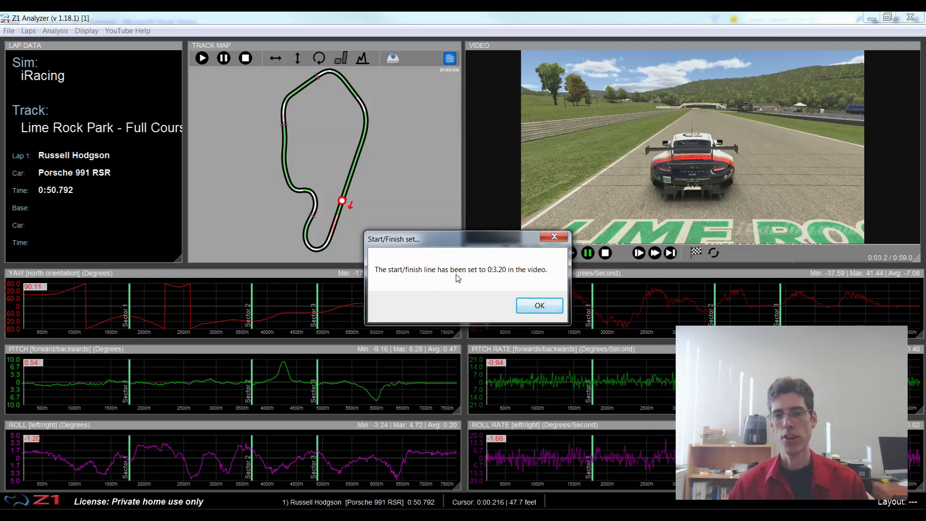
pyautogui.click(531, 306)
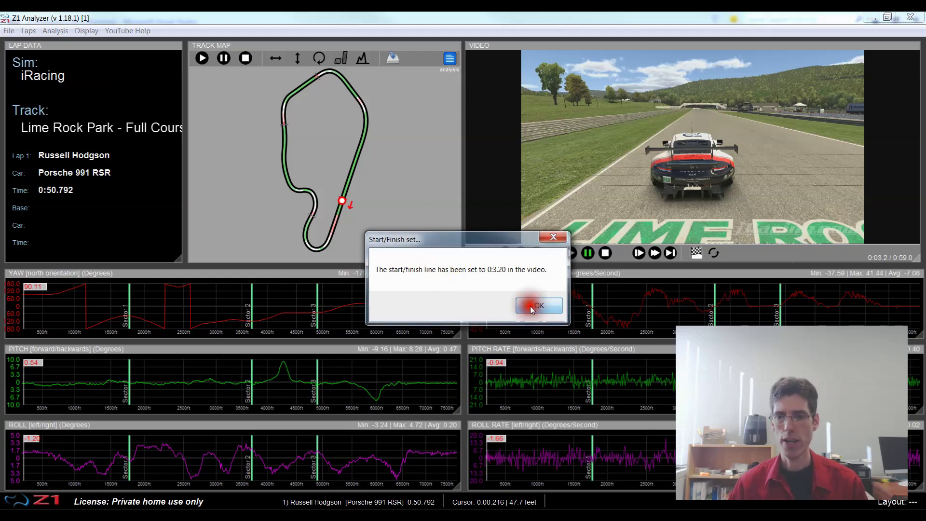
pyautogui.click(753, 252)
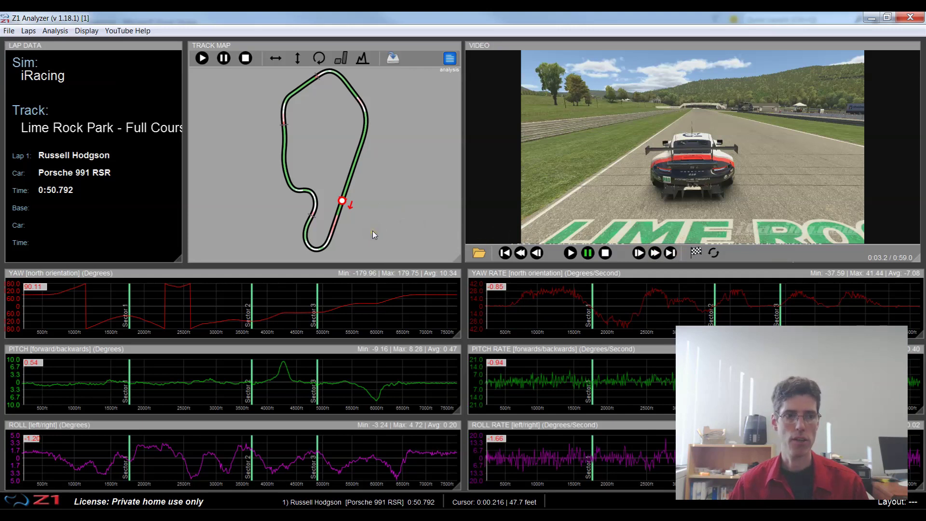
# Step: Enable video sync, then play, pause and resume telemetry playback together with the video
pyautogui.click(714, 254)
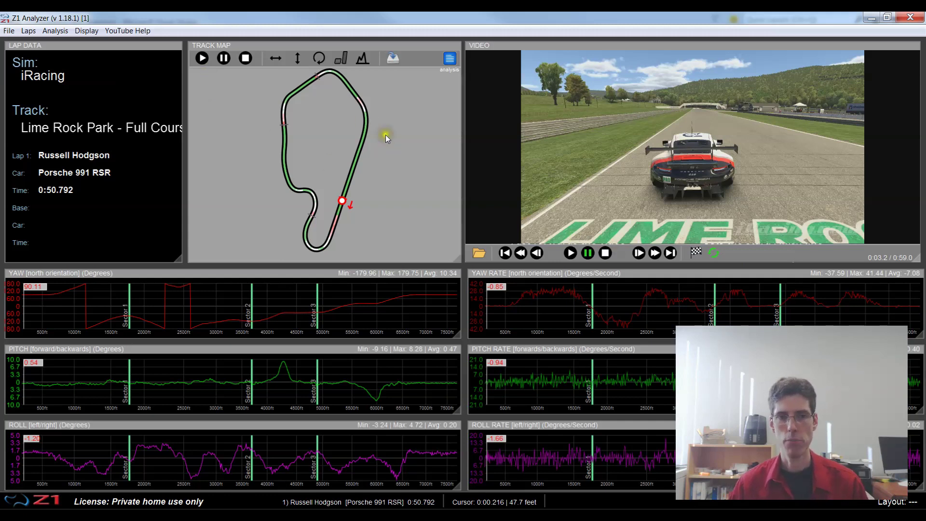
pyautogui.click(202, 59)
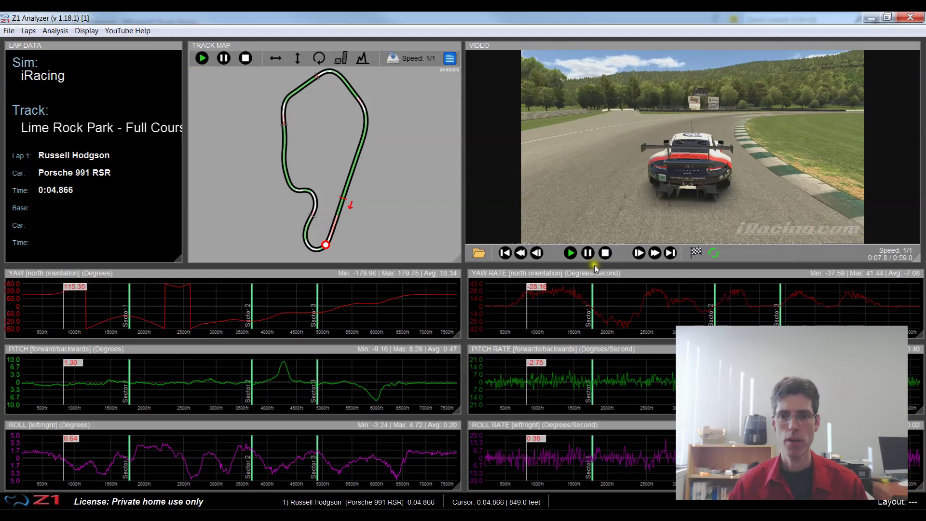
pyautogui.click(224, 59)
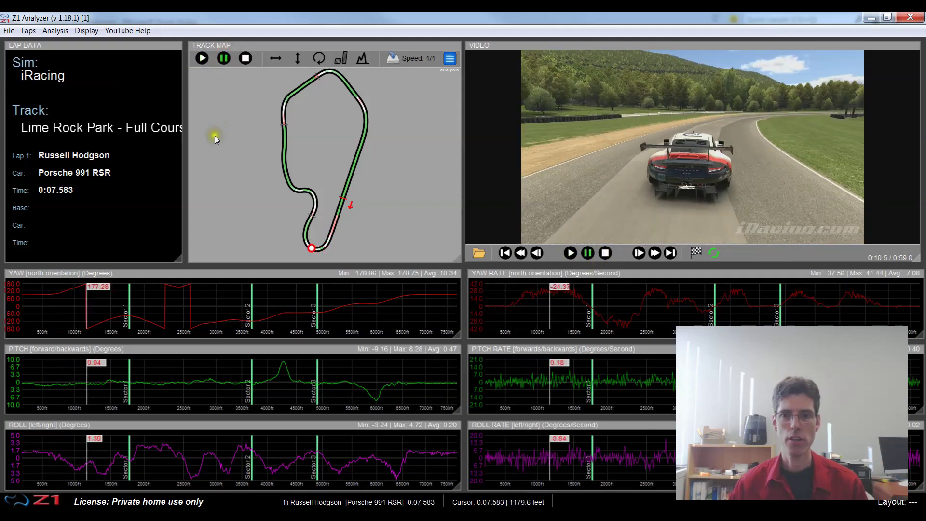
pyautogui.click(201, 58)
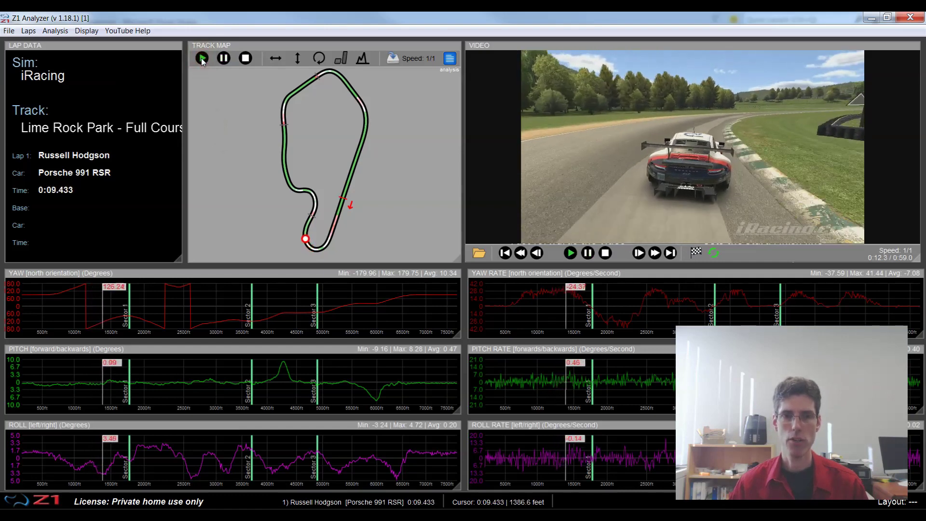
# Step: Slow the synced playback to half speed, stop it, restart at normal speed, and stop again
pyautogui.click(201, 58)
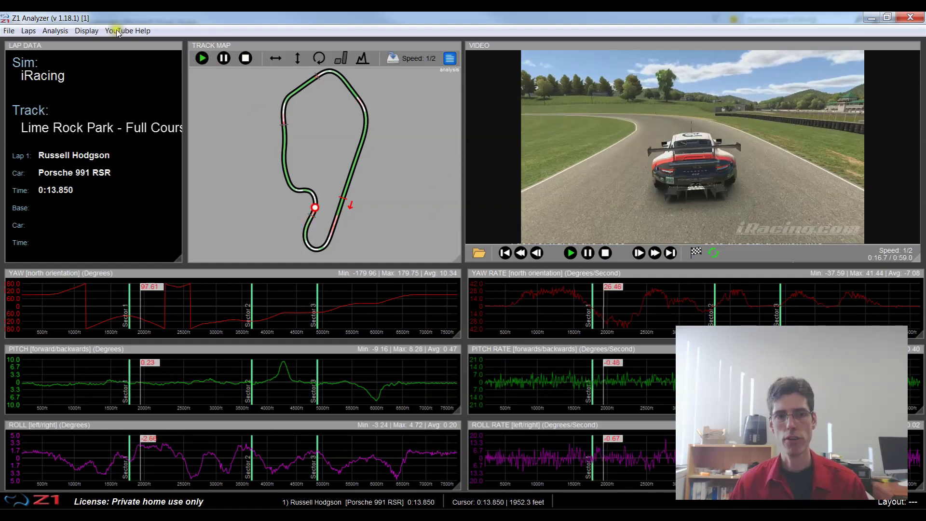
pyautogui.click(605, 253)
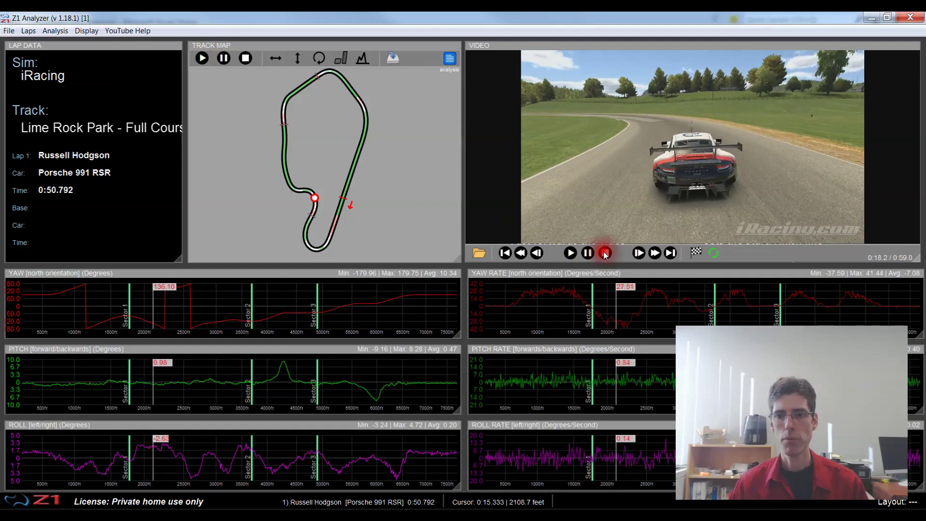
pyautogui.click(570, 253)
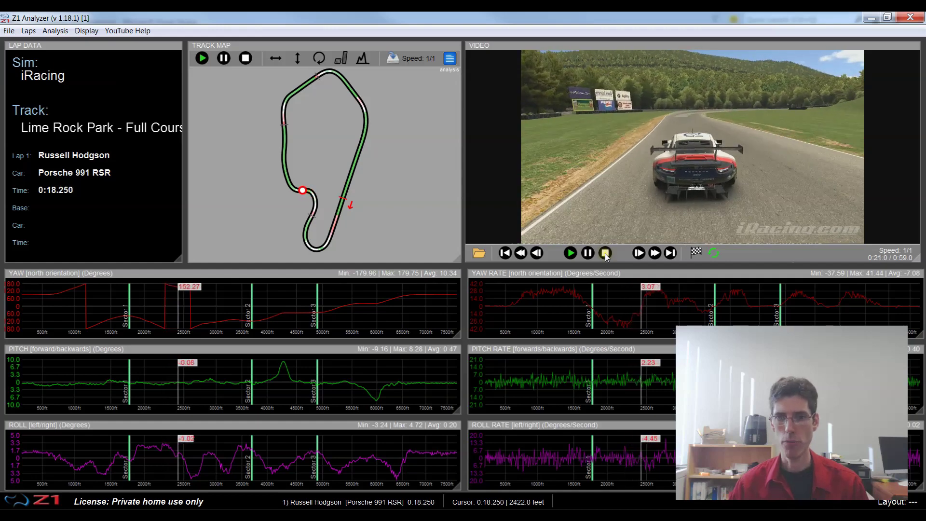
pyautogui.click(605, 253)
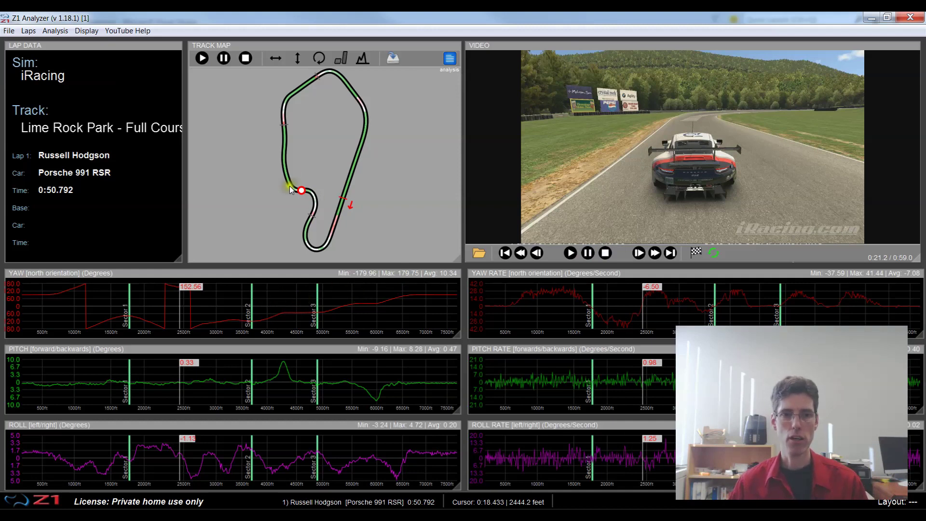
# Step: Jump to a track-map point and about 1120 ft on the PITCH chart, then fast-forward near the lap end
pyautogui.click(285, 103)
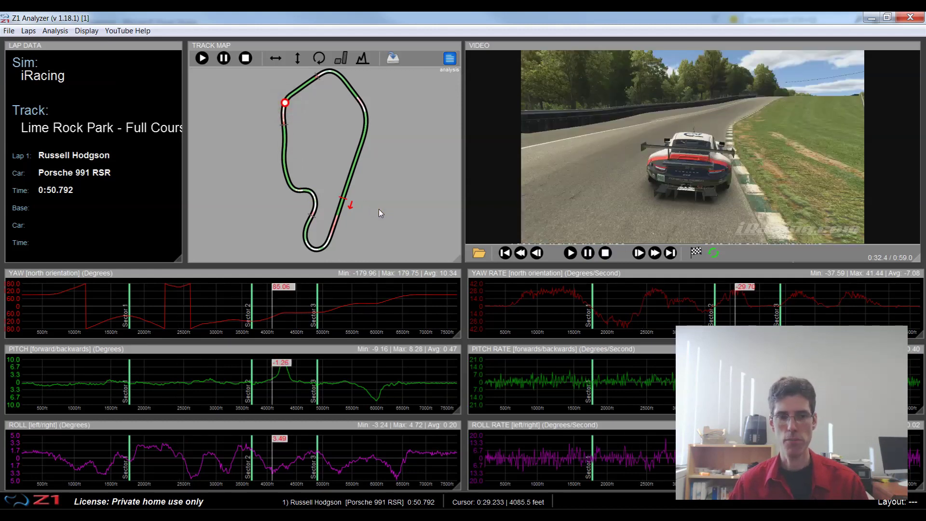
pyautogui.click(84, 372)
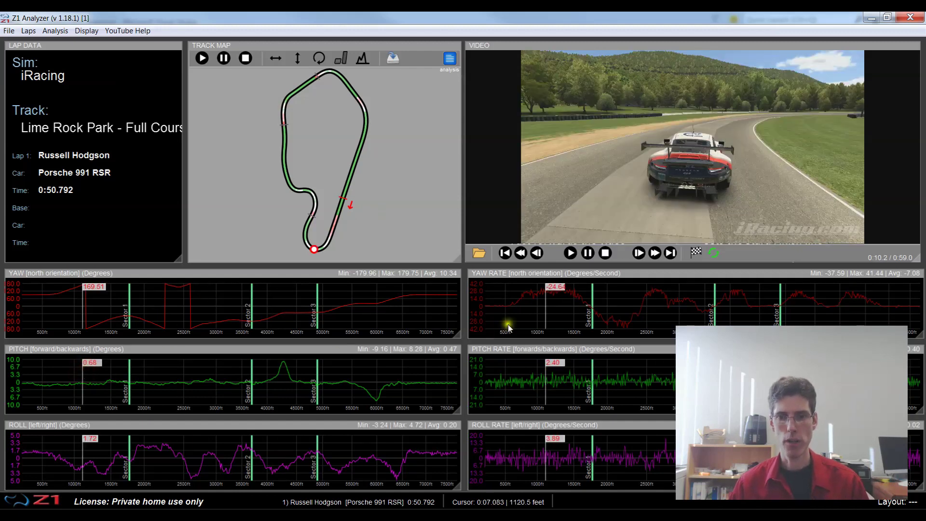
pyautogui.click(654, 253)
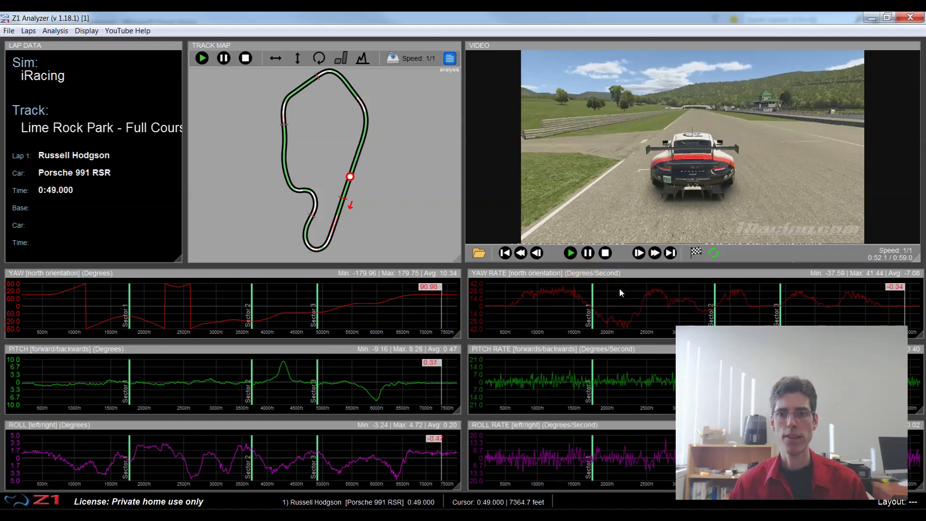
# Step: Pause playback, jump to the lap start on the chart, and resume synced playback at 1/1
pyautogui.press('space')
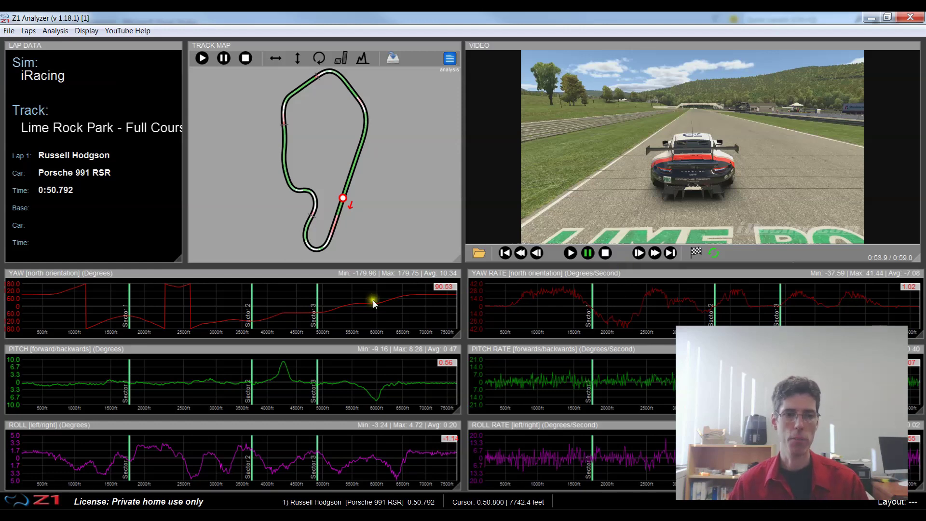
pyautogui.click(28, 298)
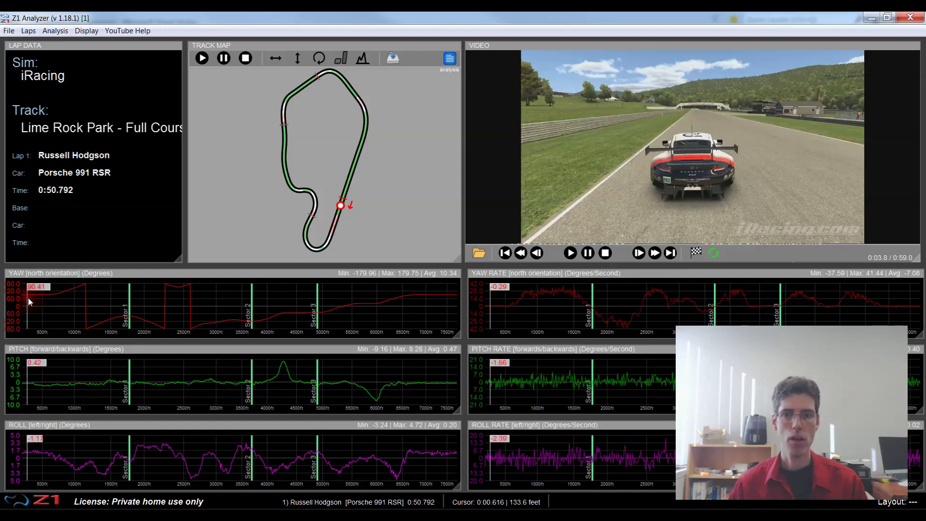
pyautogui.click(571, 252)
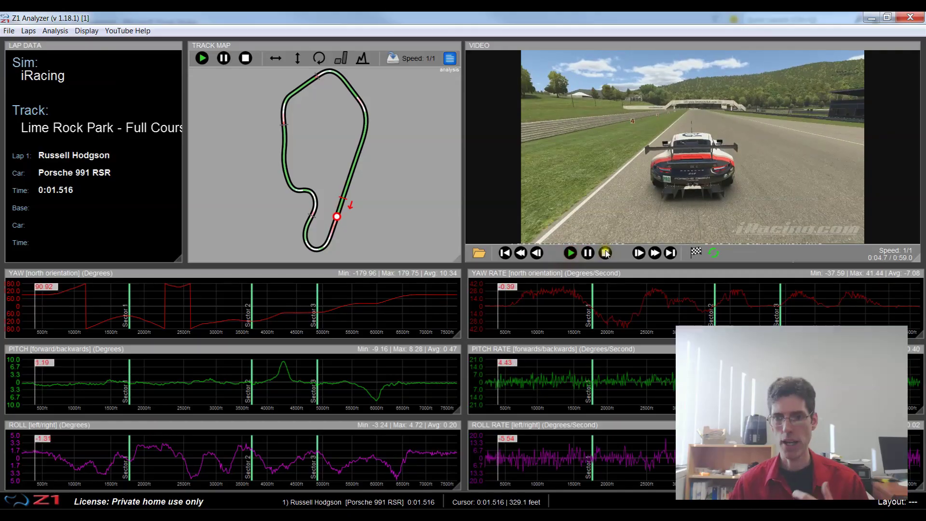